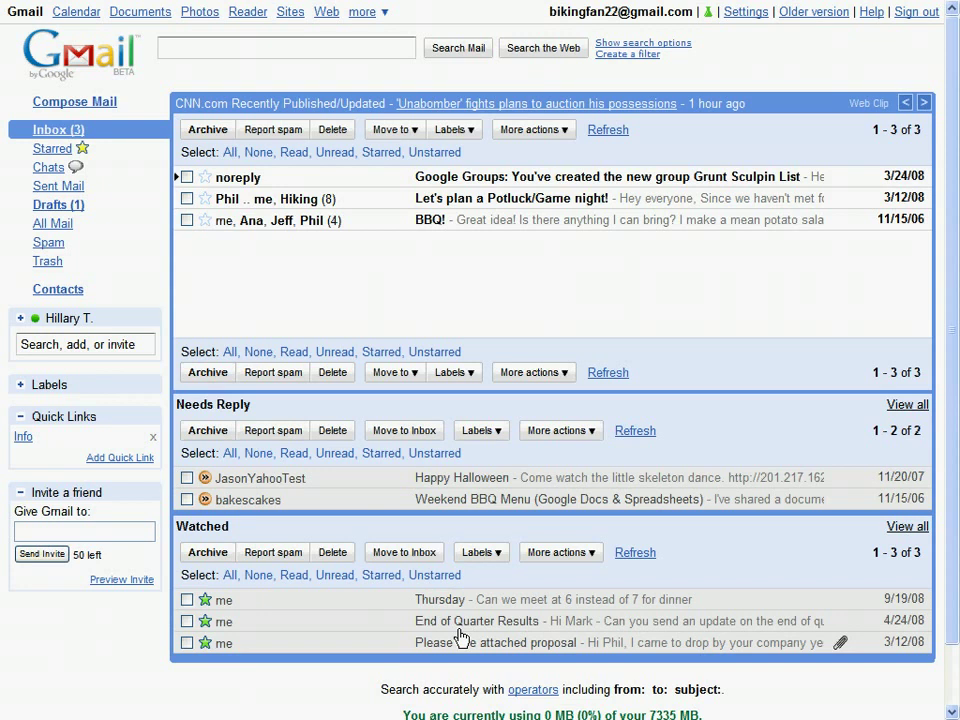
Step: Check the blue-info search, then set in-use superstars to orange guillemet, green star and blue info
click(22, 437)
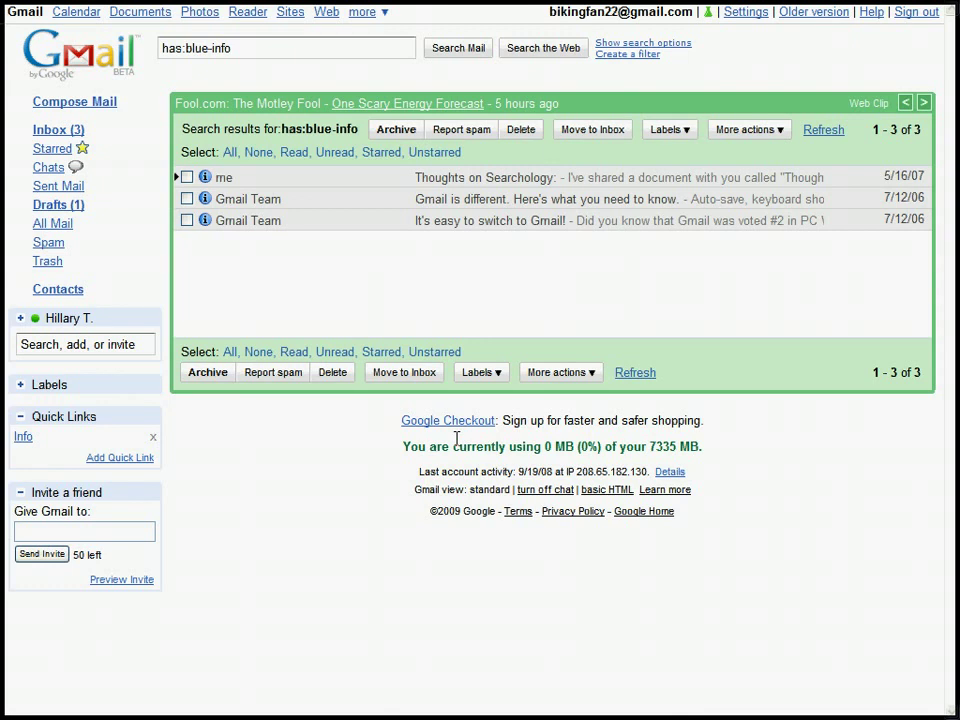
click(74, 130)
click(750, 16)
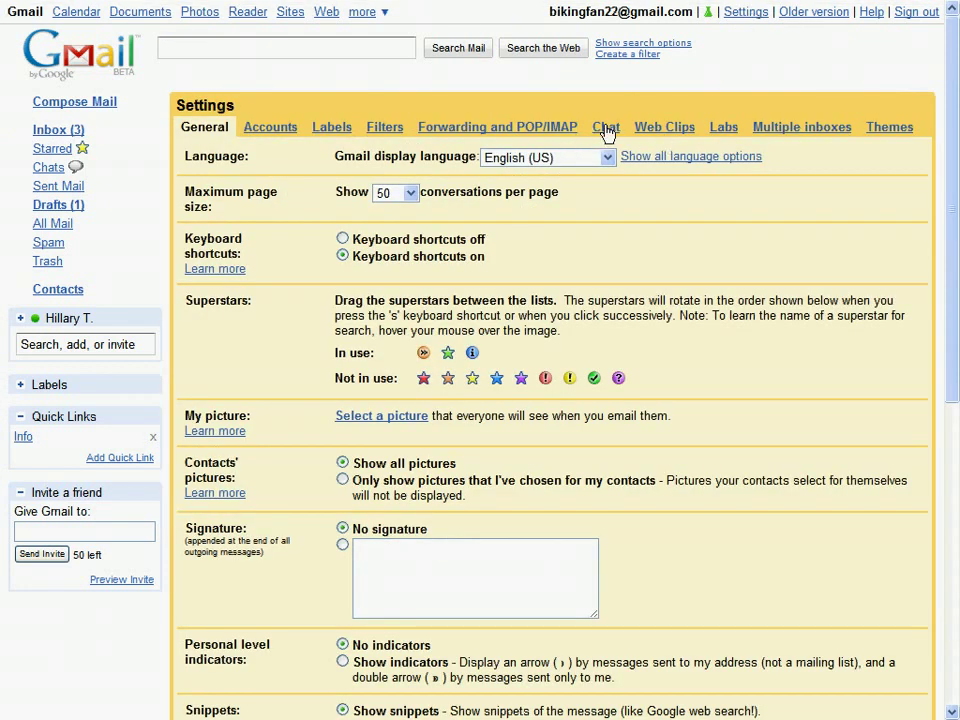
click(718, 127)
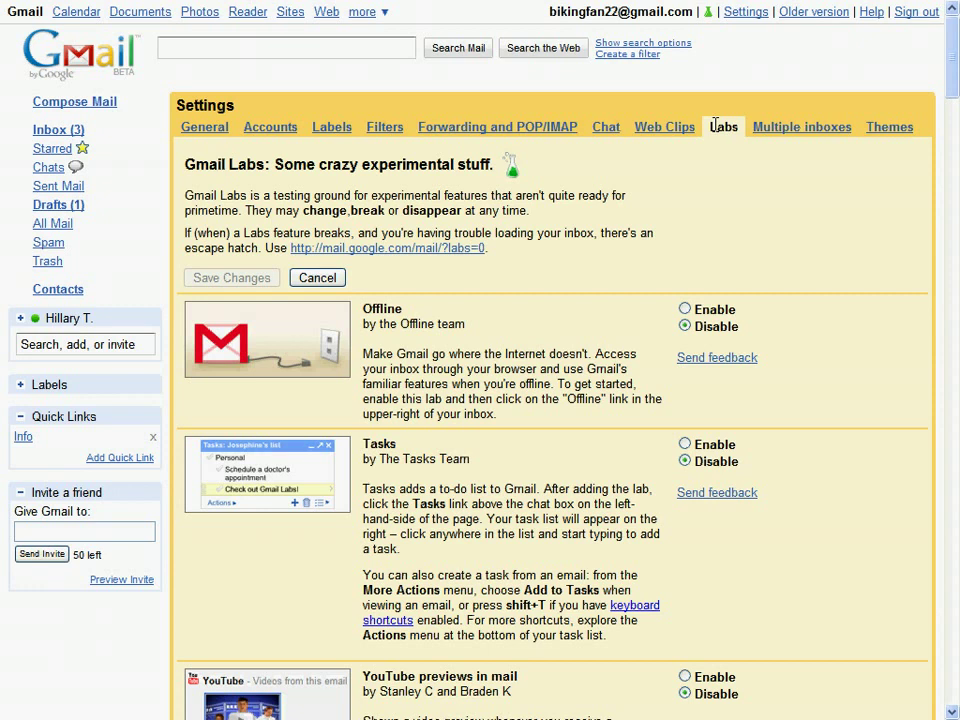
click(215, 126)
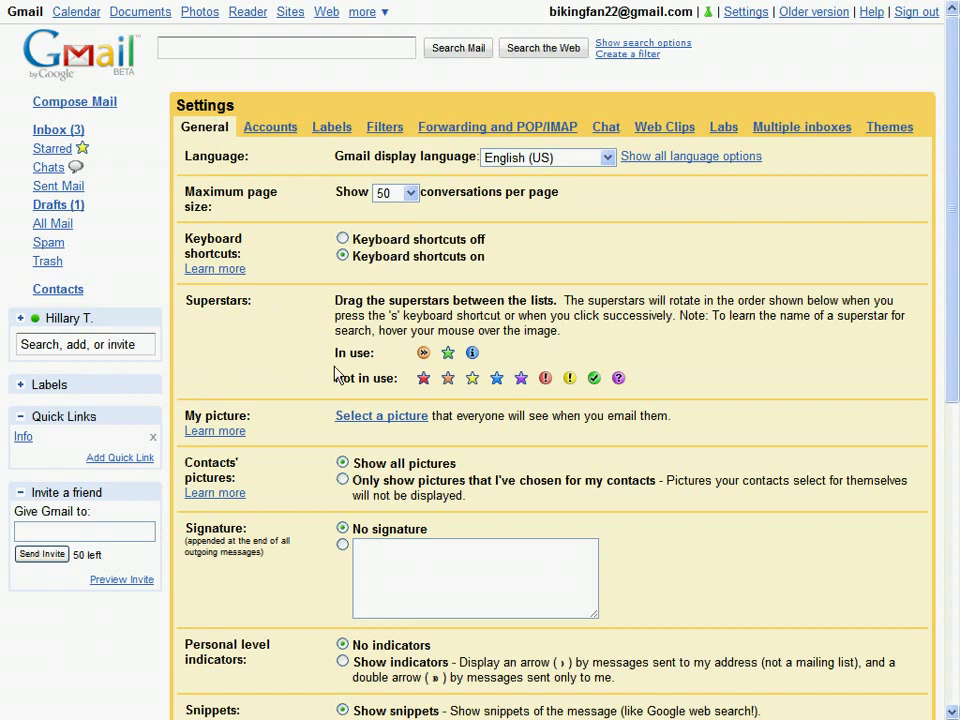
mouse_move(496, 378)
mouse_down()
mouse_move(498, 354)
mouse_move(495, 380)
mouse_up()
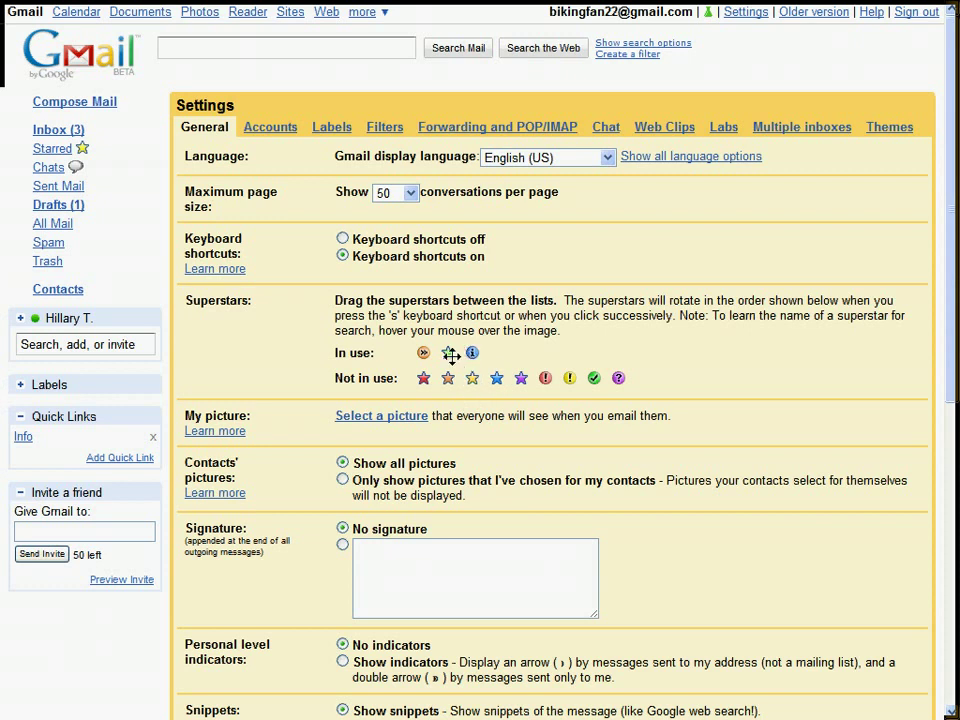
Step: In Multiple inboxes settings, review the Watched pane's has:green-star query and its title
click(820, 128)
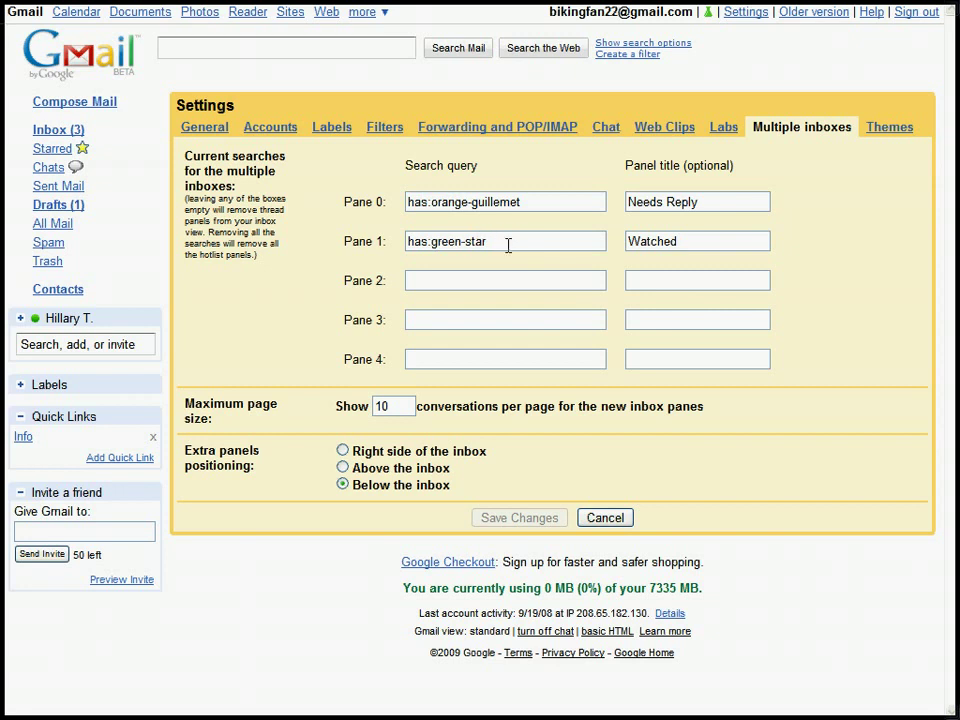
drag(508, 245, 378, 242)
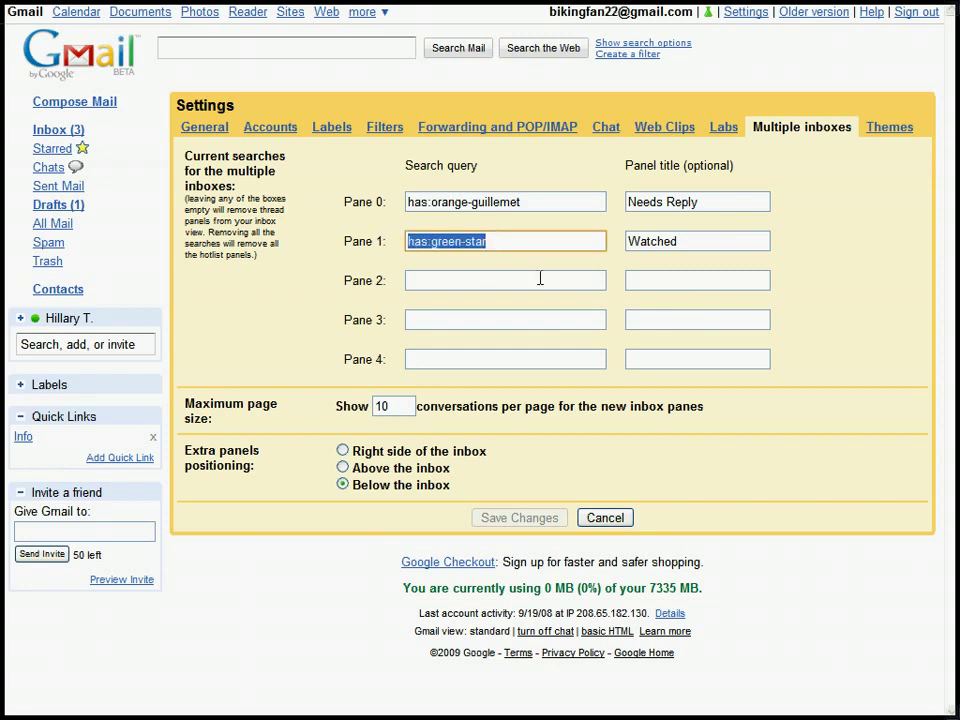
click(518, 247)
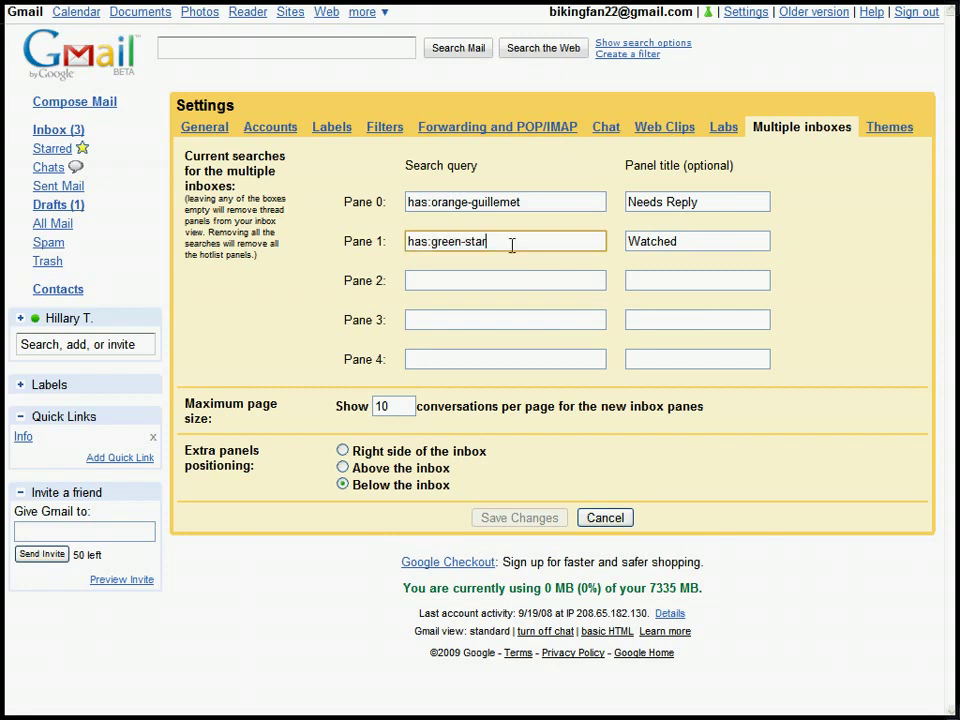
drag(518, 247, 404, 244)
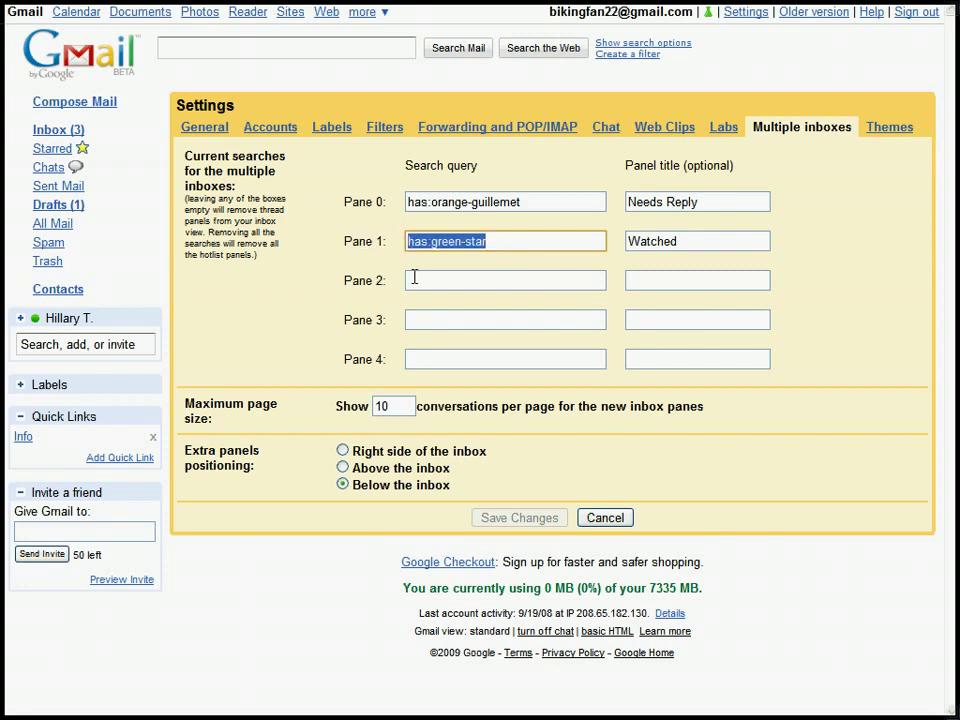
click(552, 242)
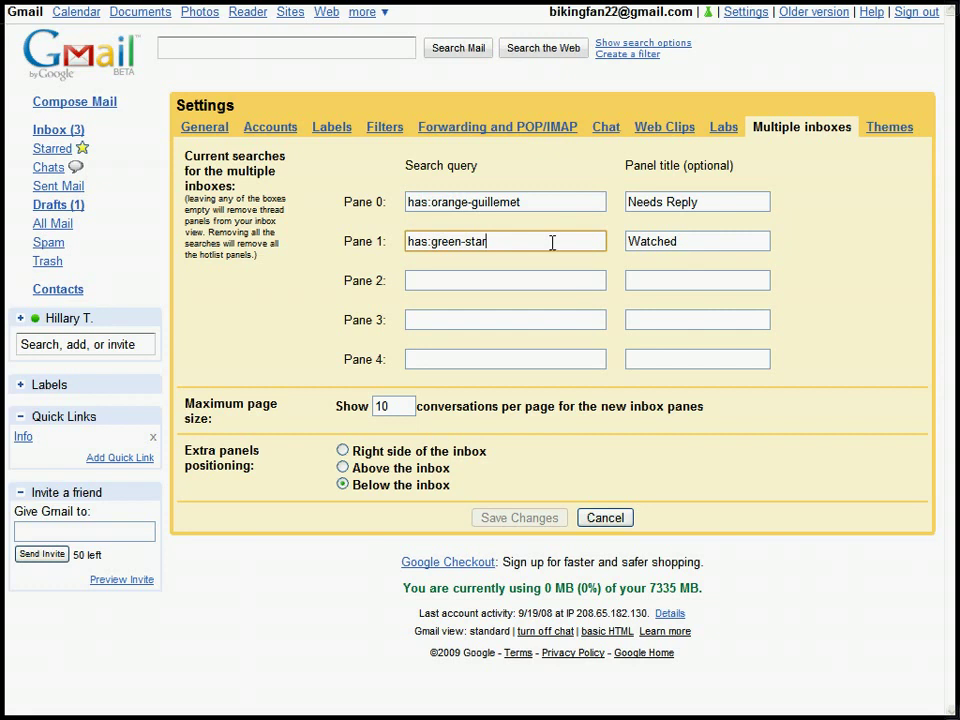
drag(680, 242, 591, 238)
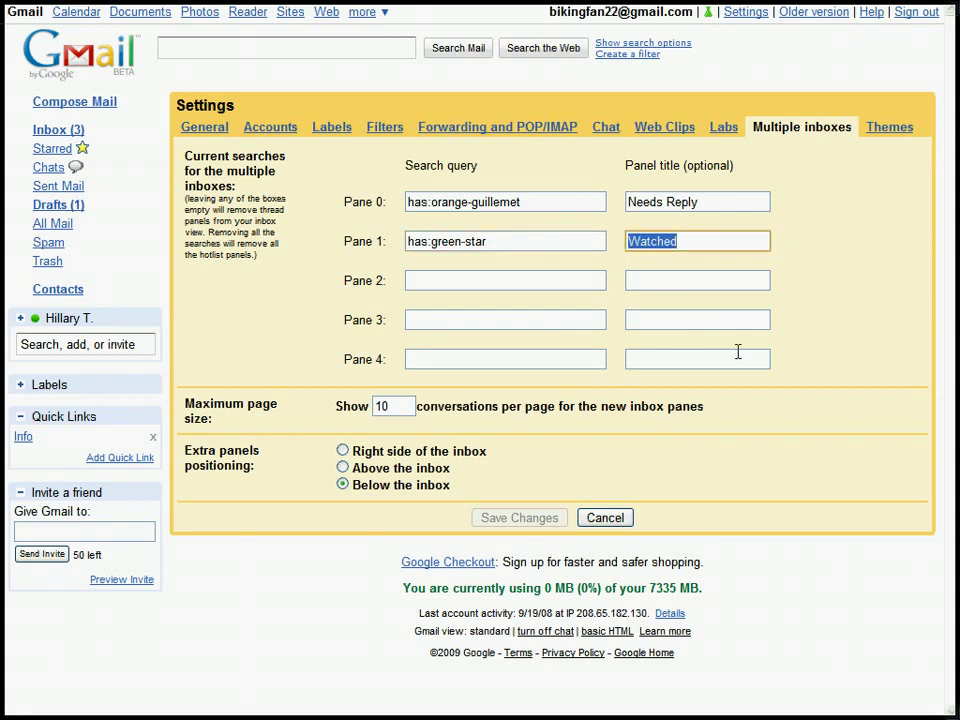
key(Tab)
Step: Check the page size of 10 and the empty Pane 2 query, then return to the inbox
double_click(381, 406)
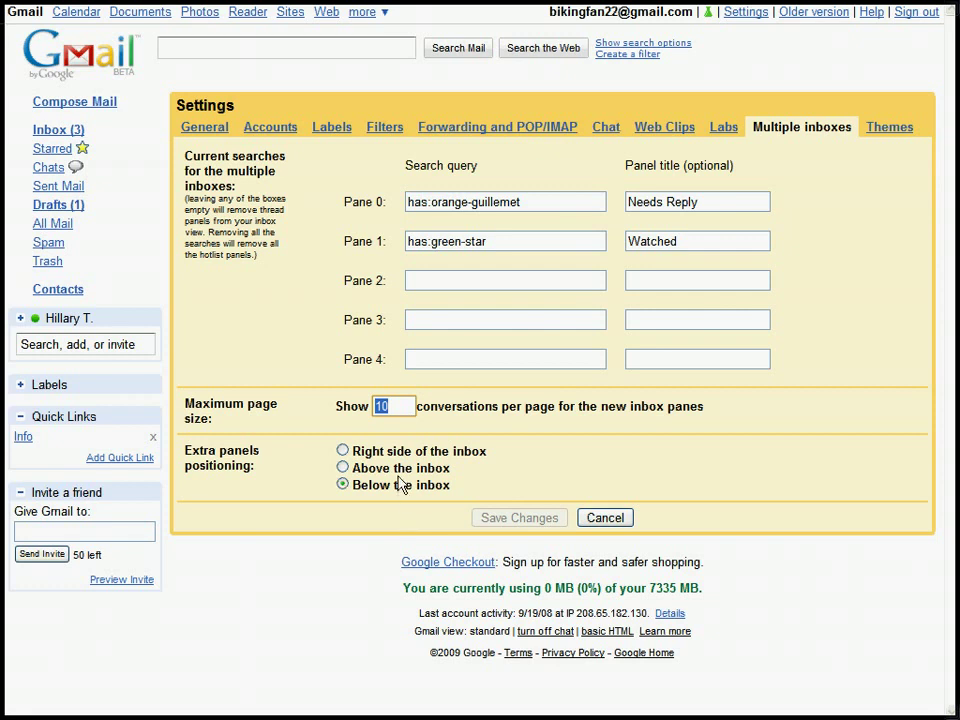
click(514, 280)
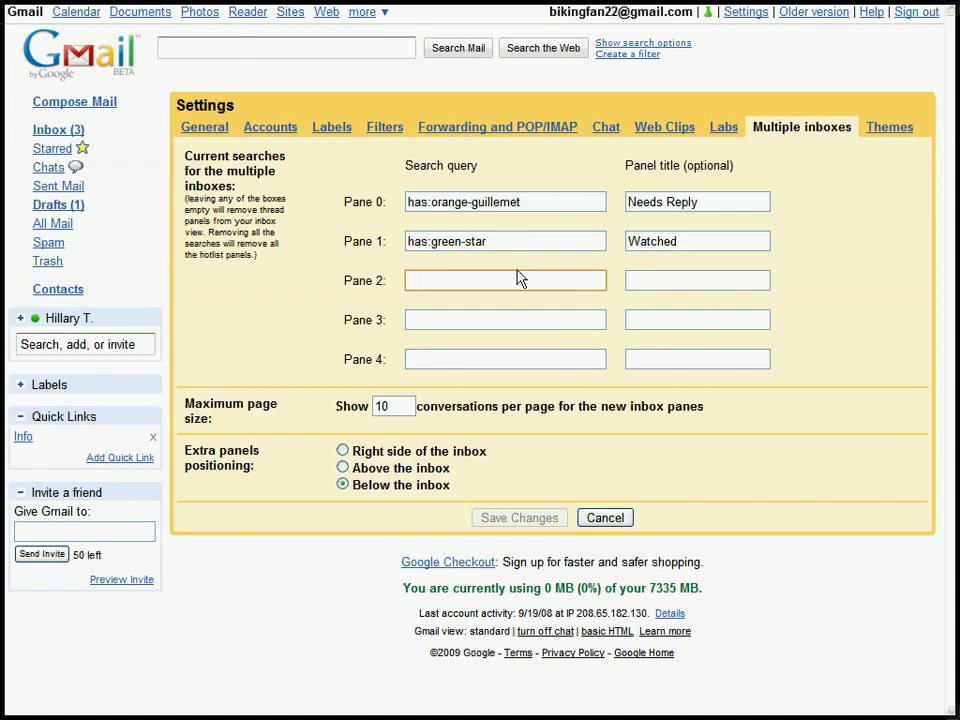
click(60, 131)
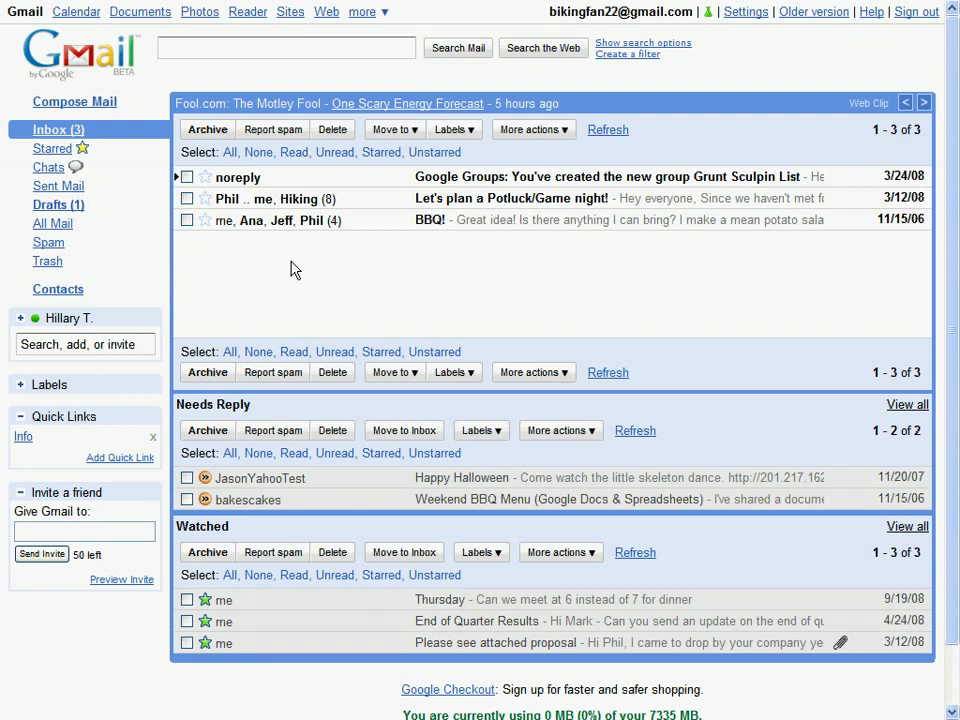
Step: Archive the Google Groups Grunt Sculpin List message, then glance at the Info search and the inbox
click(452, 186)
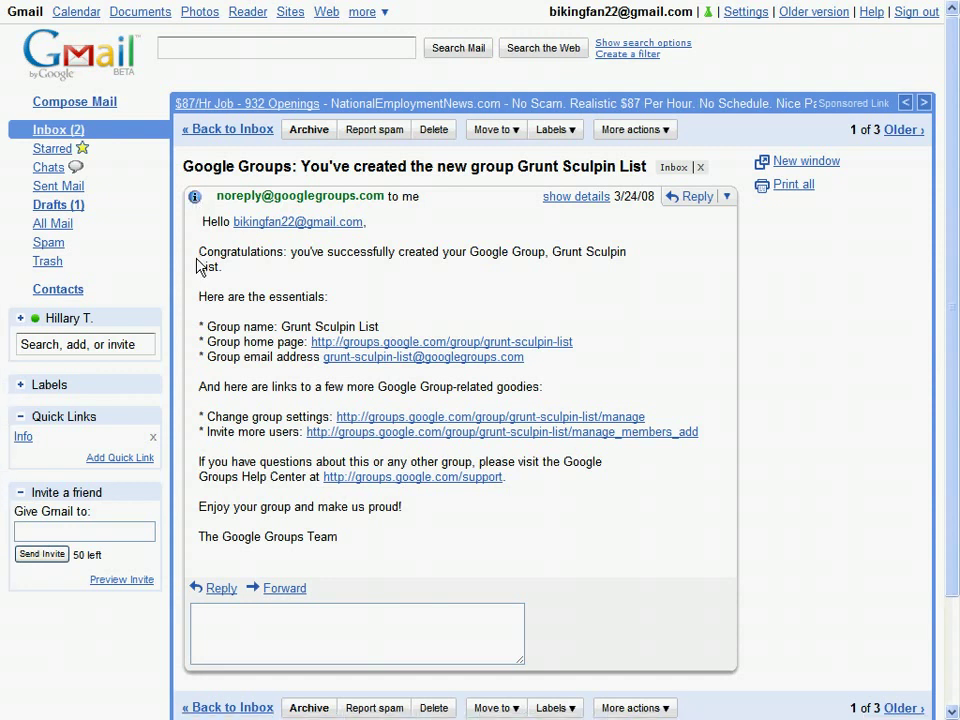
click(310, 132)
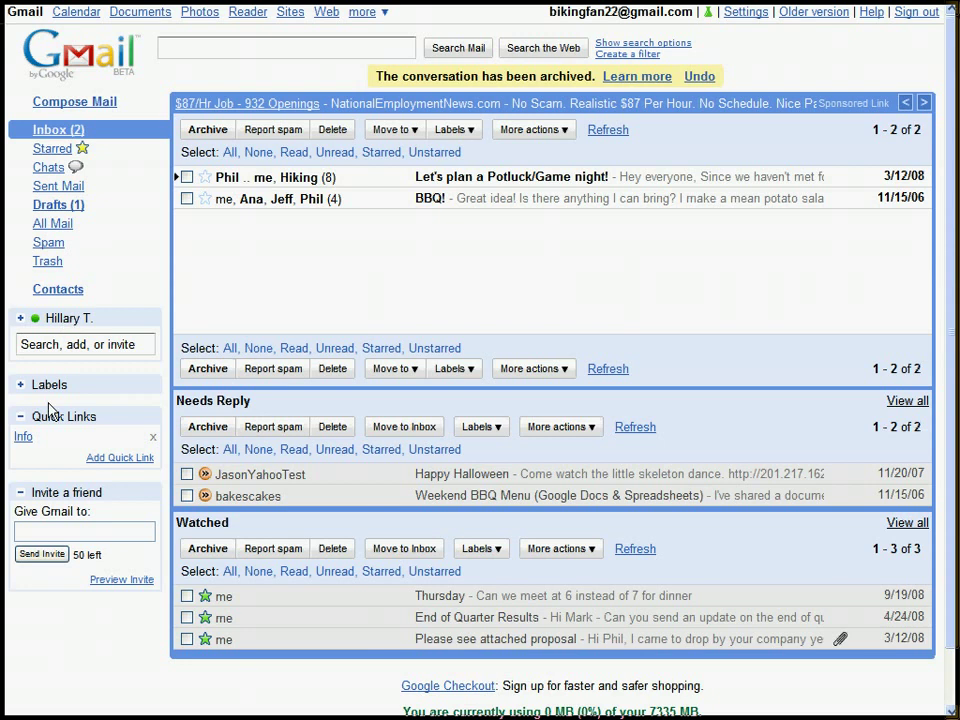
click(23, 438)
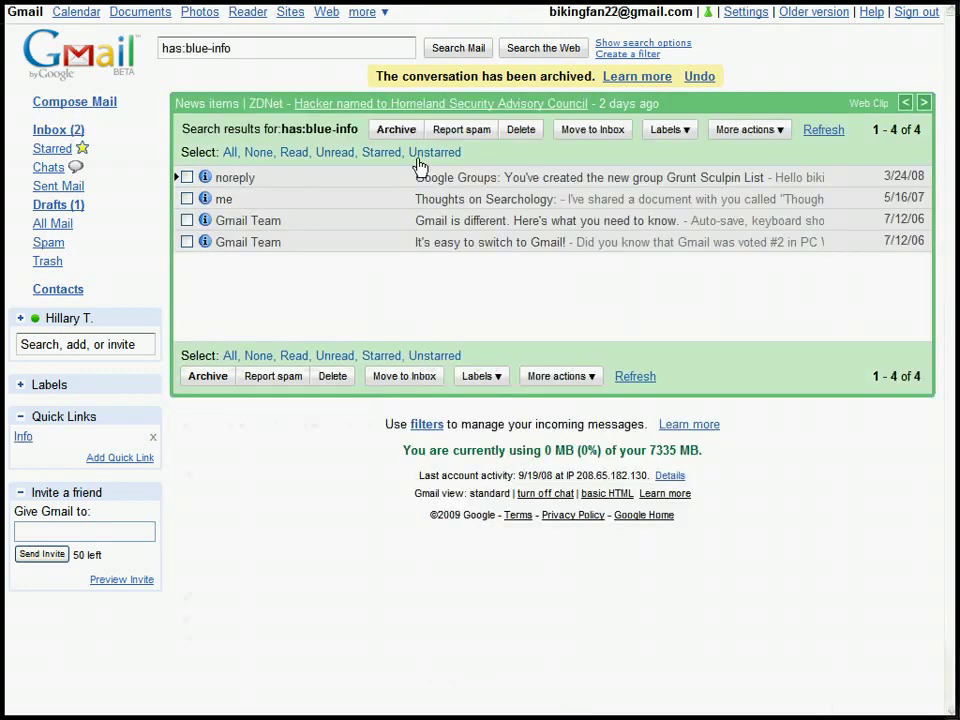
click(72, 131)
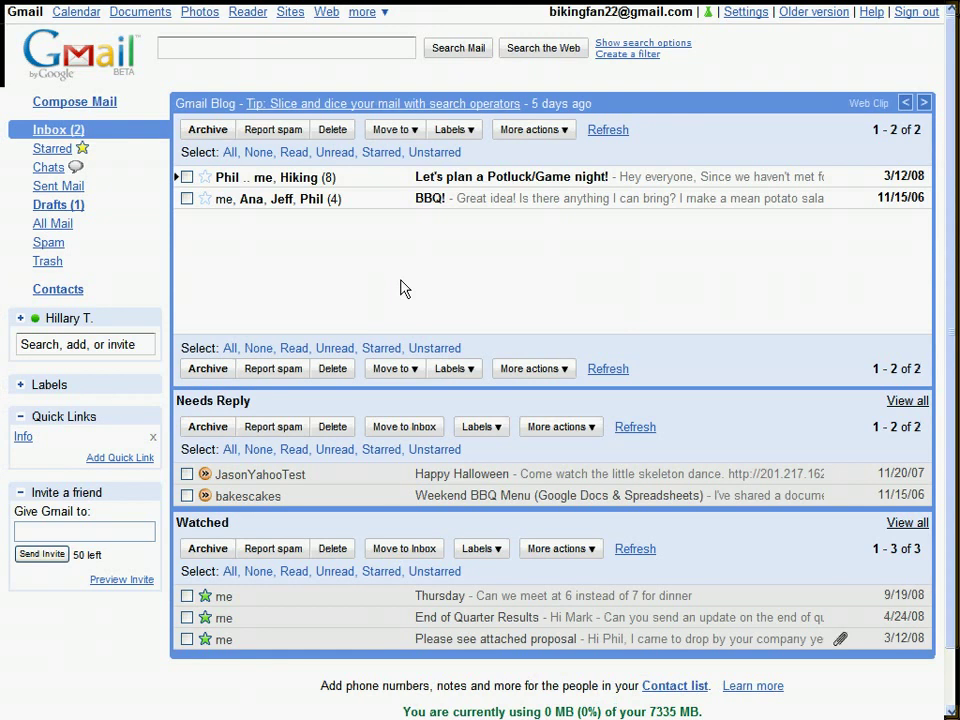
Step: Give Hiking Fan's Potluck/Game night reply the orange >> superstar and archive the conversation
click(456, 179)
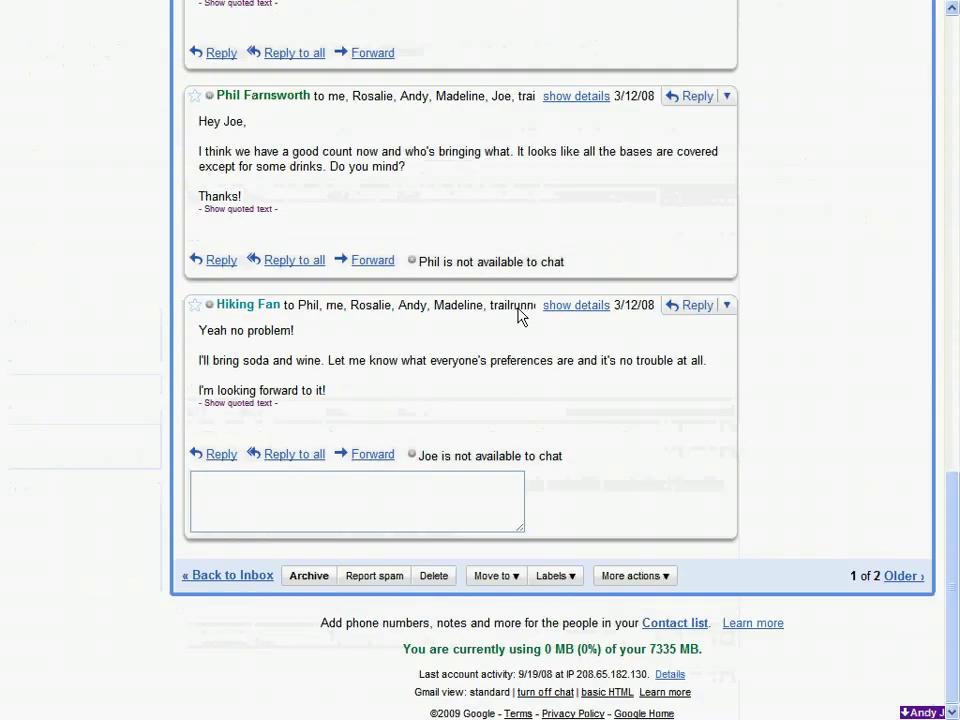
click(195, 306)
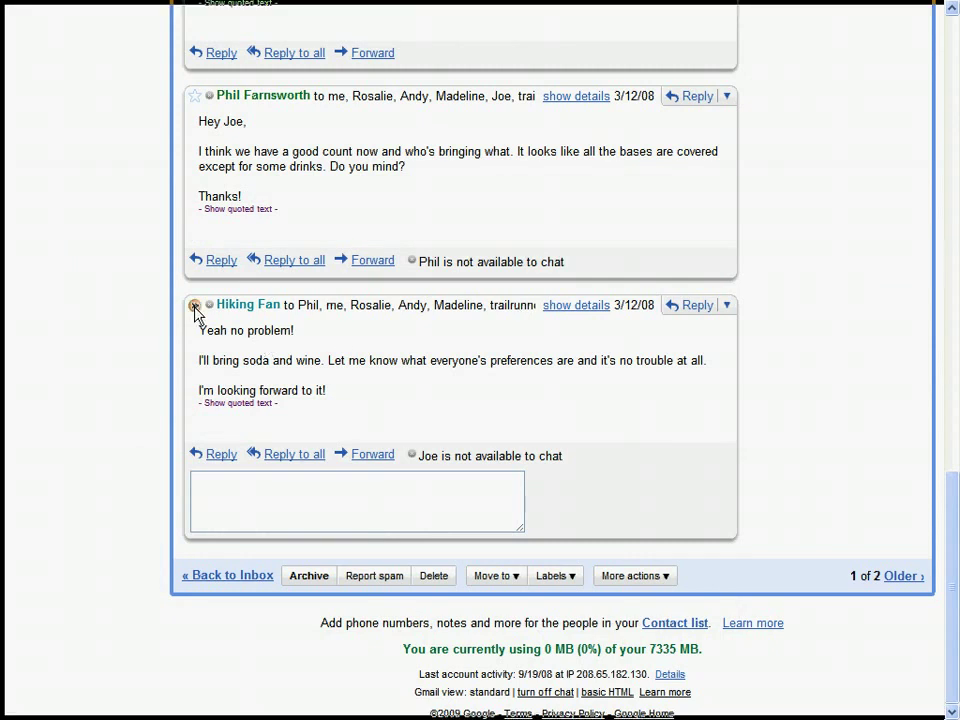
click(195, 306)
scroll(240, 330, up, 15)
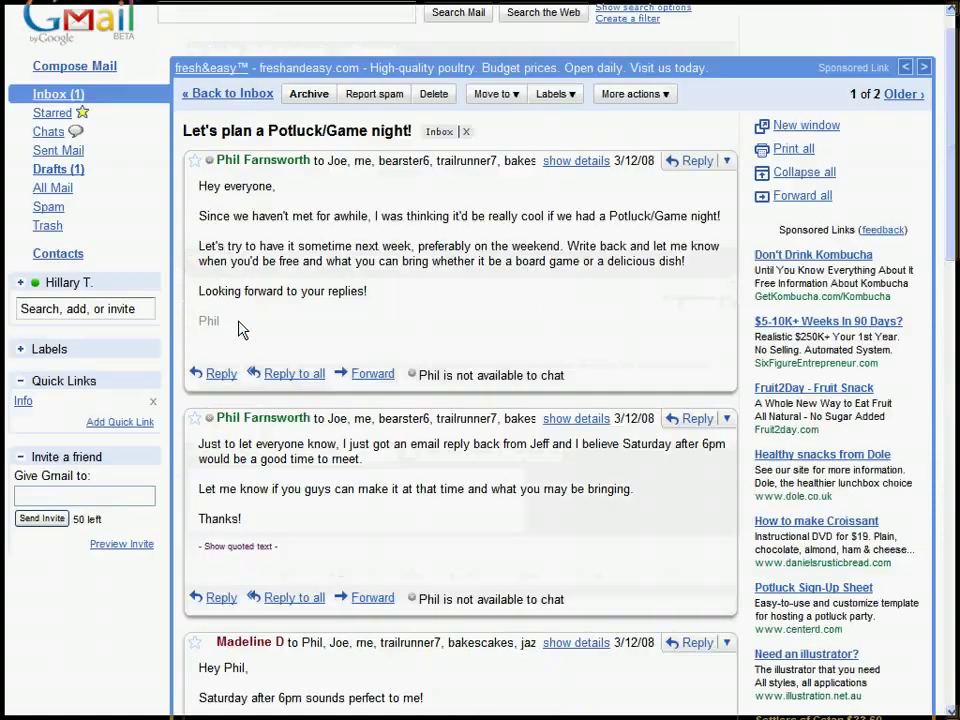
click(312, 129)
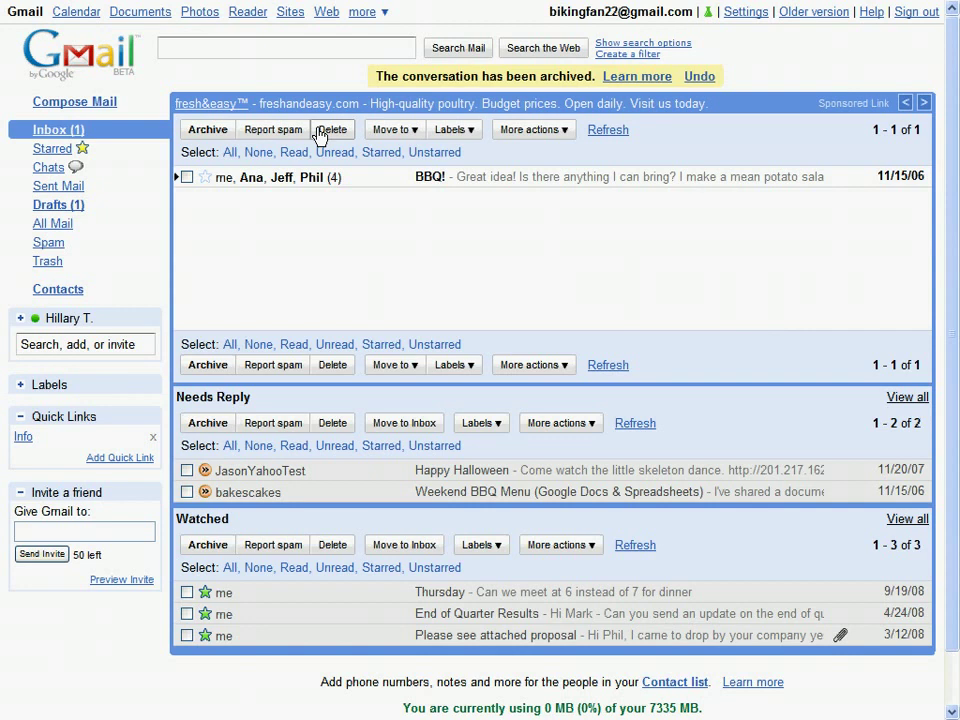
click(424, 178)
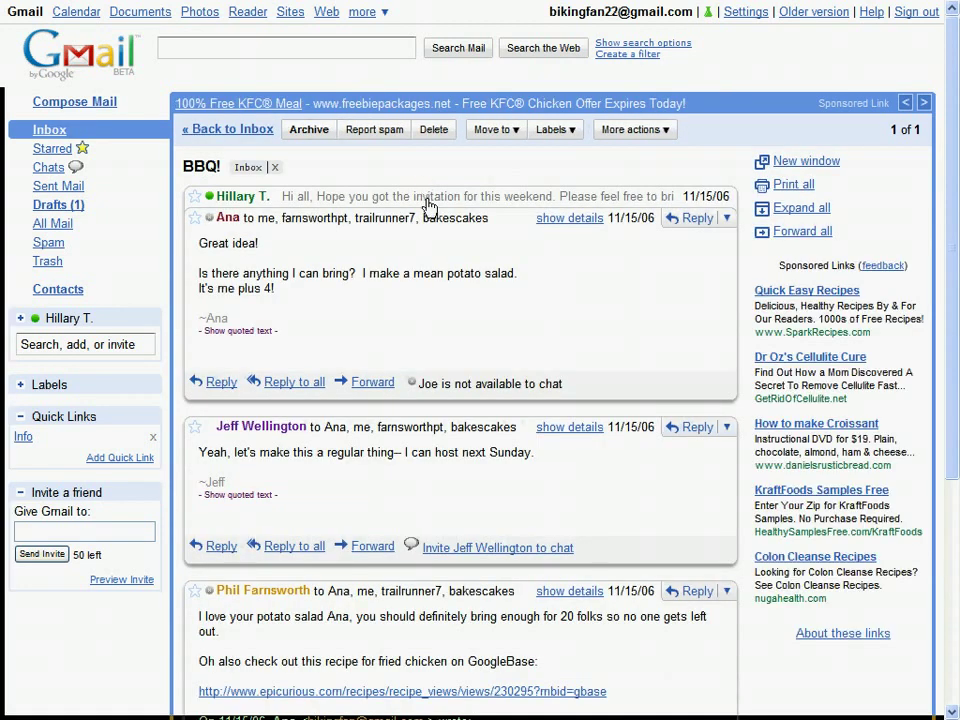
Step: Archive BBQ!, then clear the Potluck thread's orange superstar so Needs Reply shows two messages
scroll(454, 272, down, 5)
scroll(446, 270, up, 5)
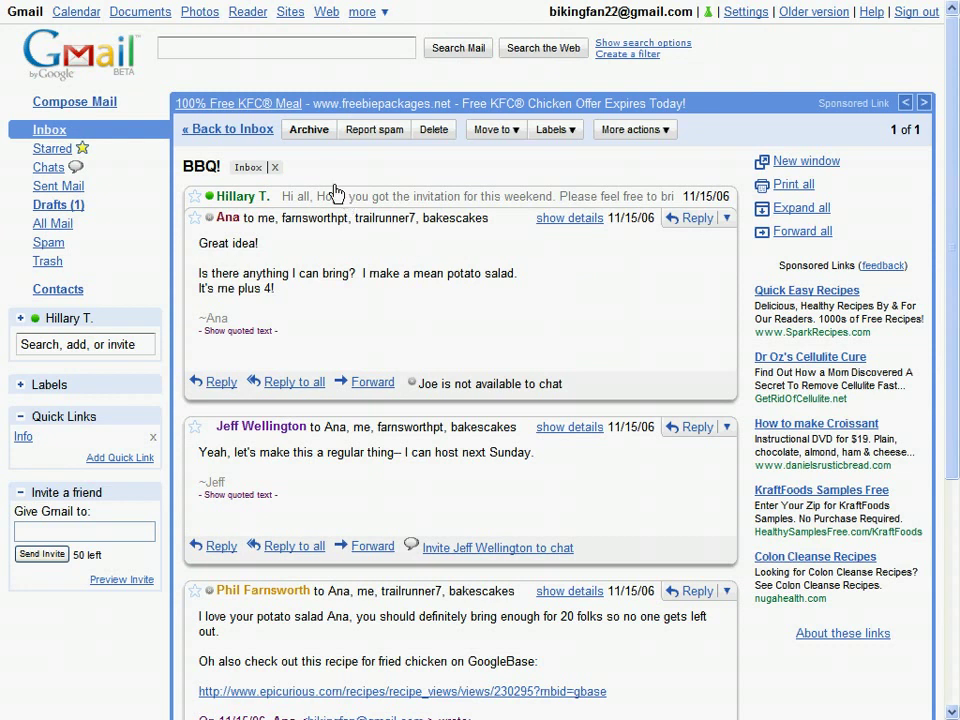
click(310, 136)
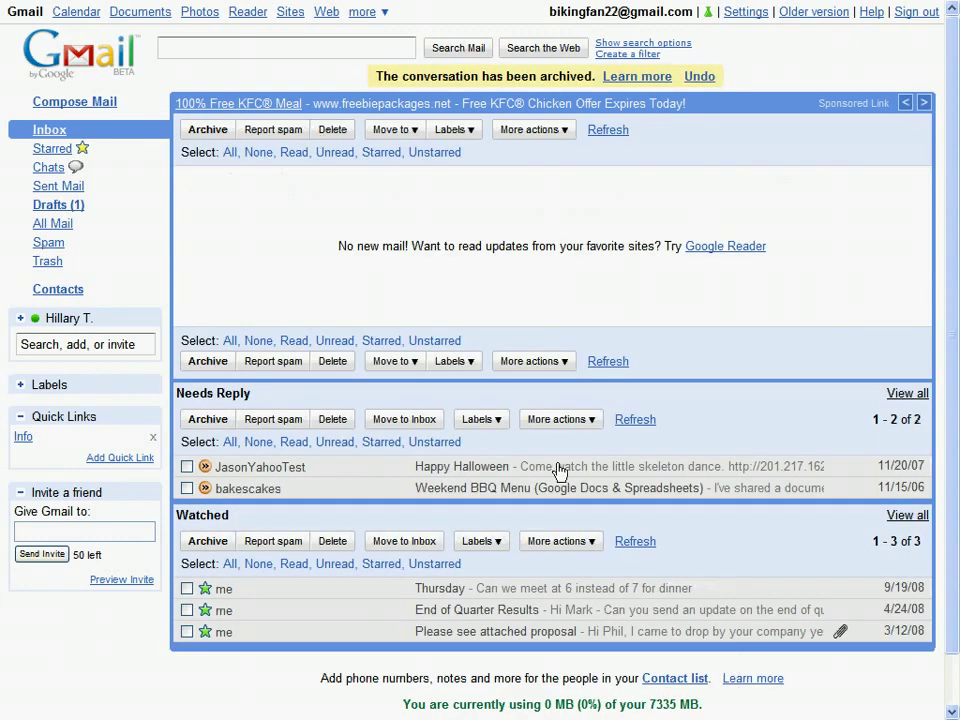
click(635, 419)
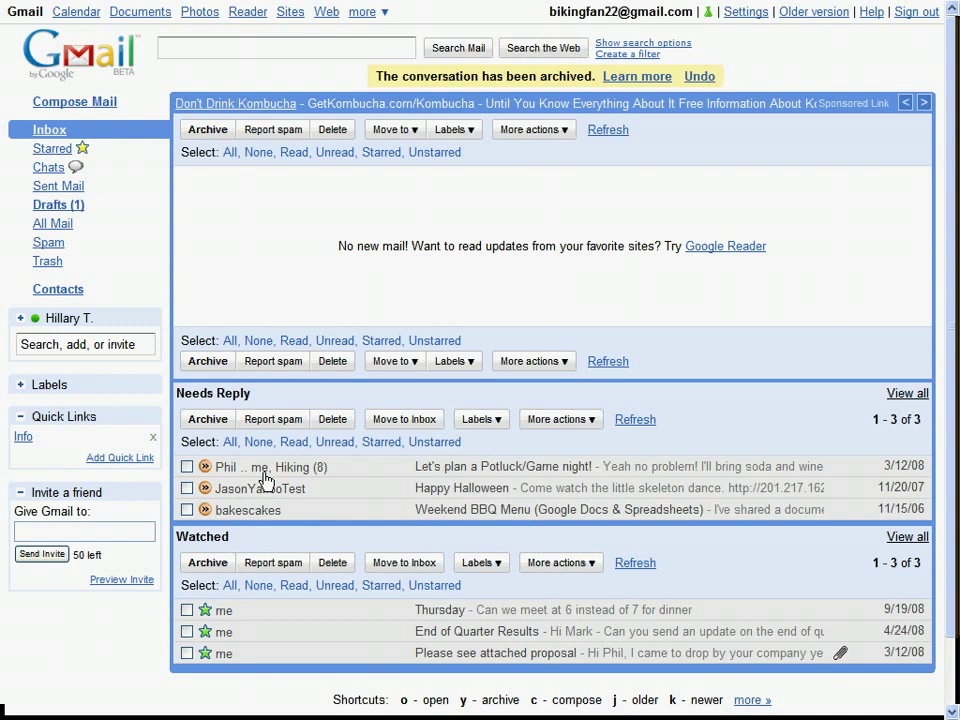
click(205, 467)
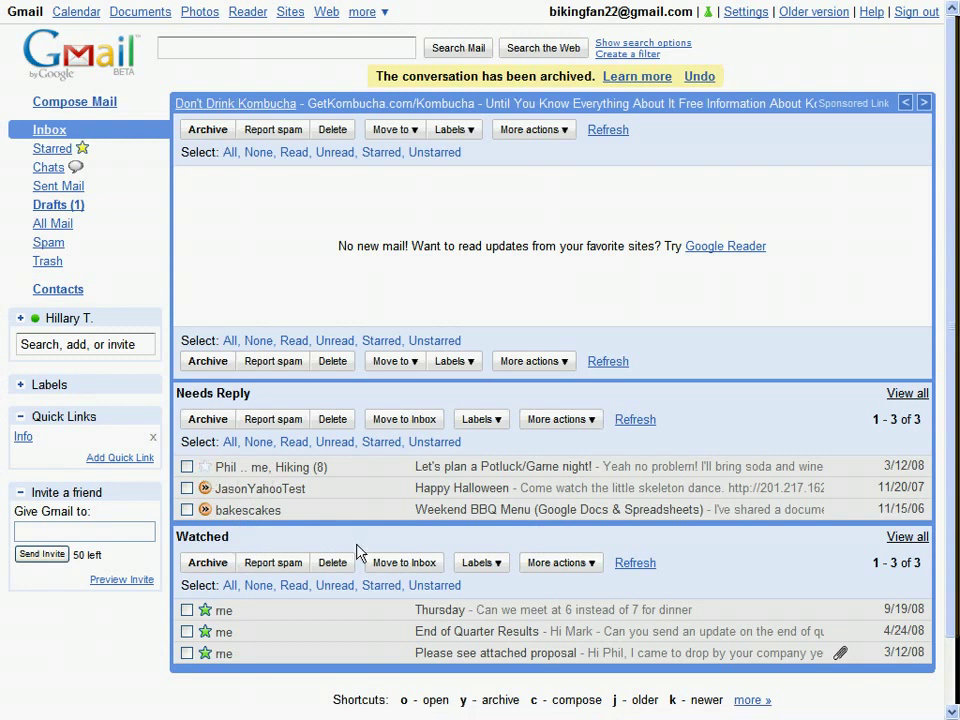
click(635, 420)
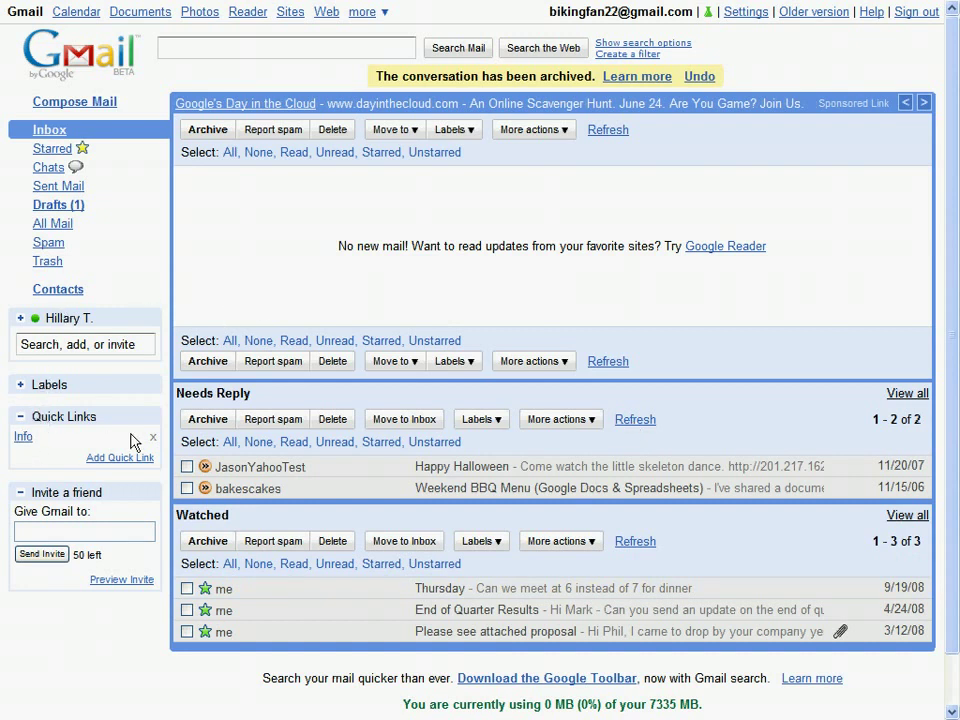
Step: Search the mail for has:green-star
click(220, 48)
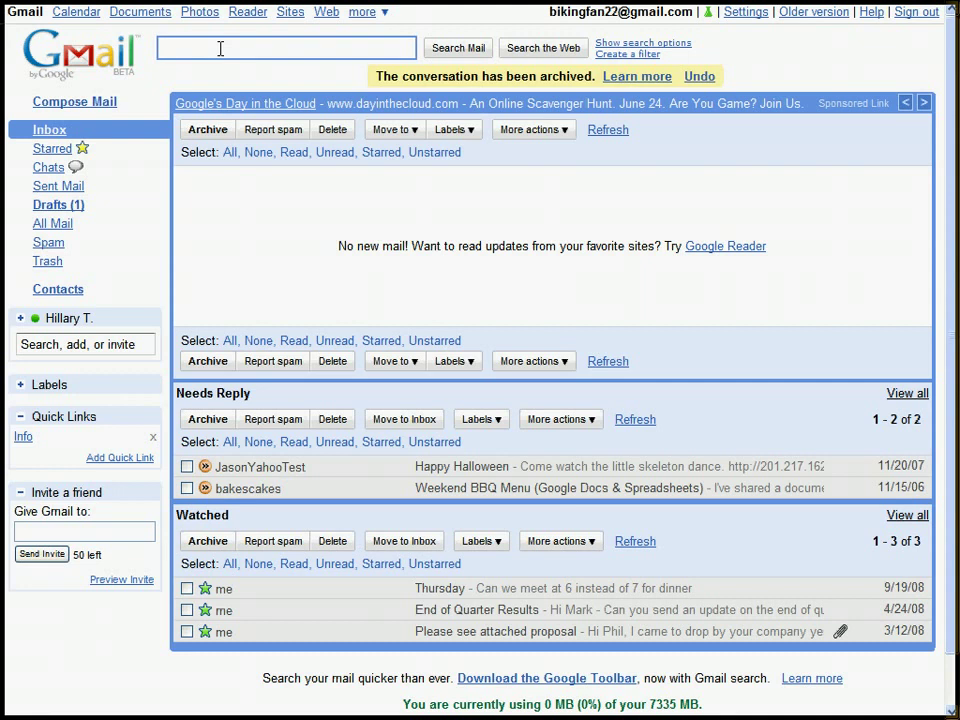
text(has:green-star)
key(Return)
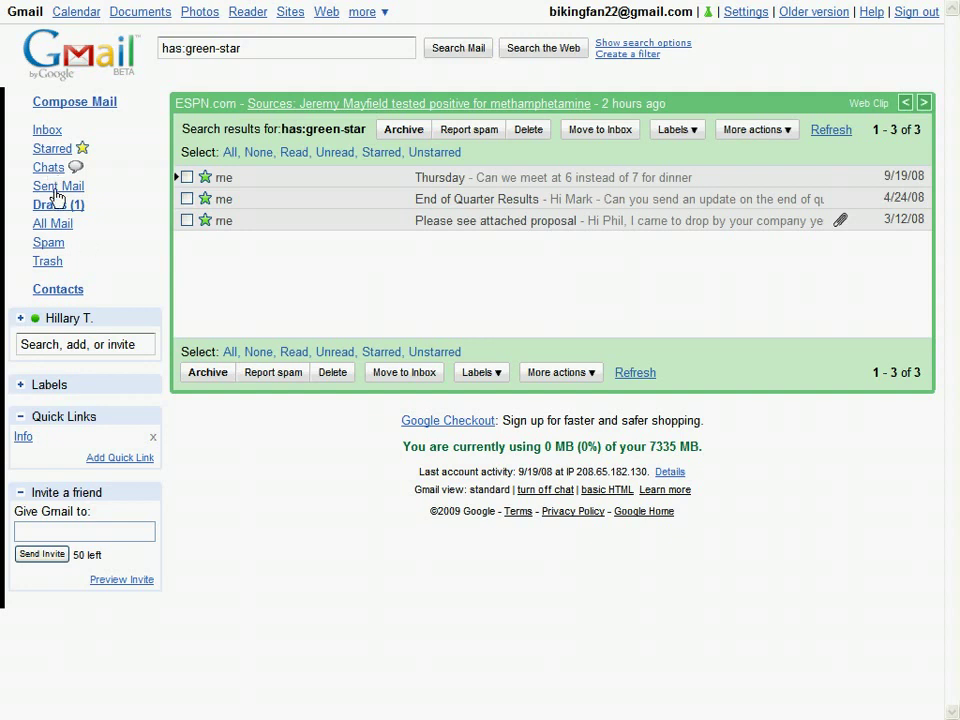
Step: Save the search as a quick link named 'Watched' and open it from the sidebar
click(125, 462)
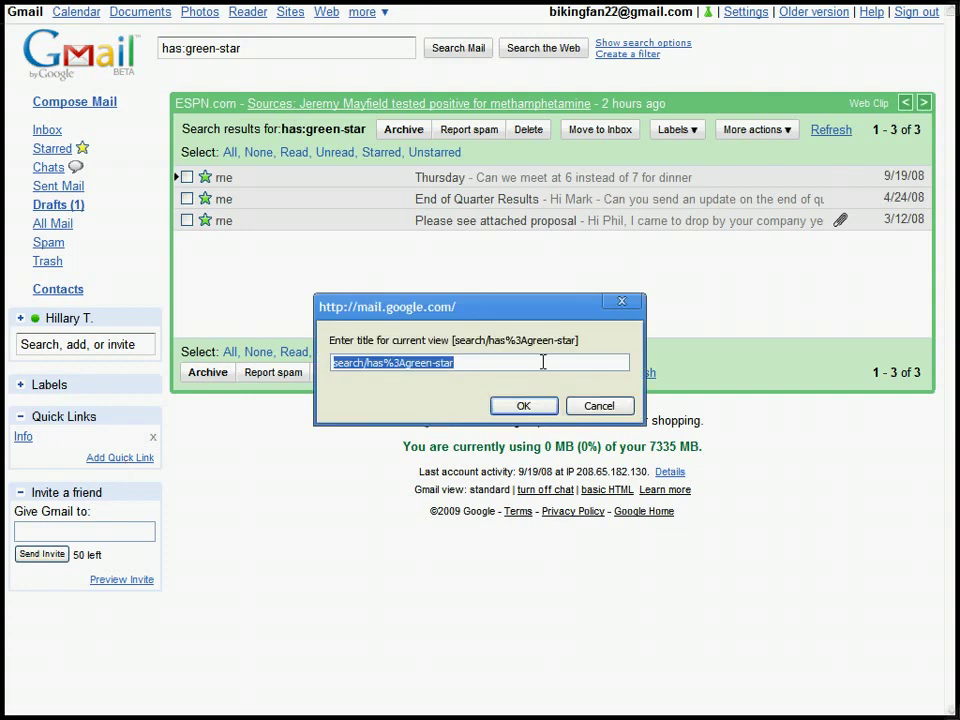
text(Info)
key(BackSpace)
key(BackSpace)
key(BackSpace)
key(BackSpace)
text(Watche)
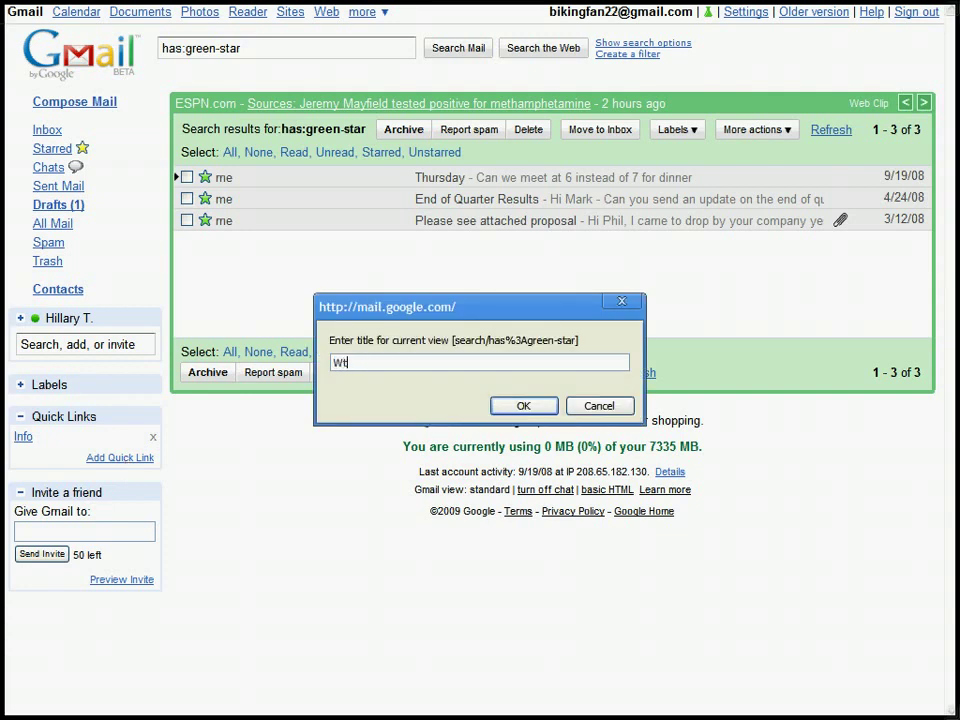
text(d)
click(530, 407)
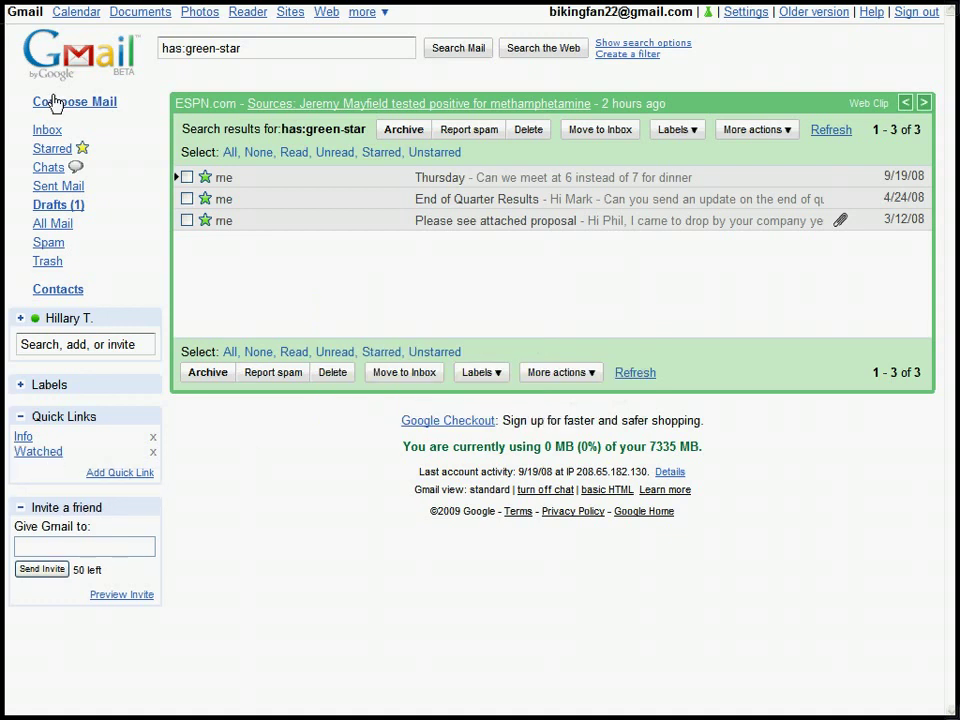
click(46, 134)
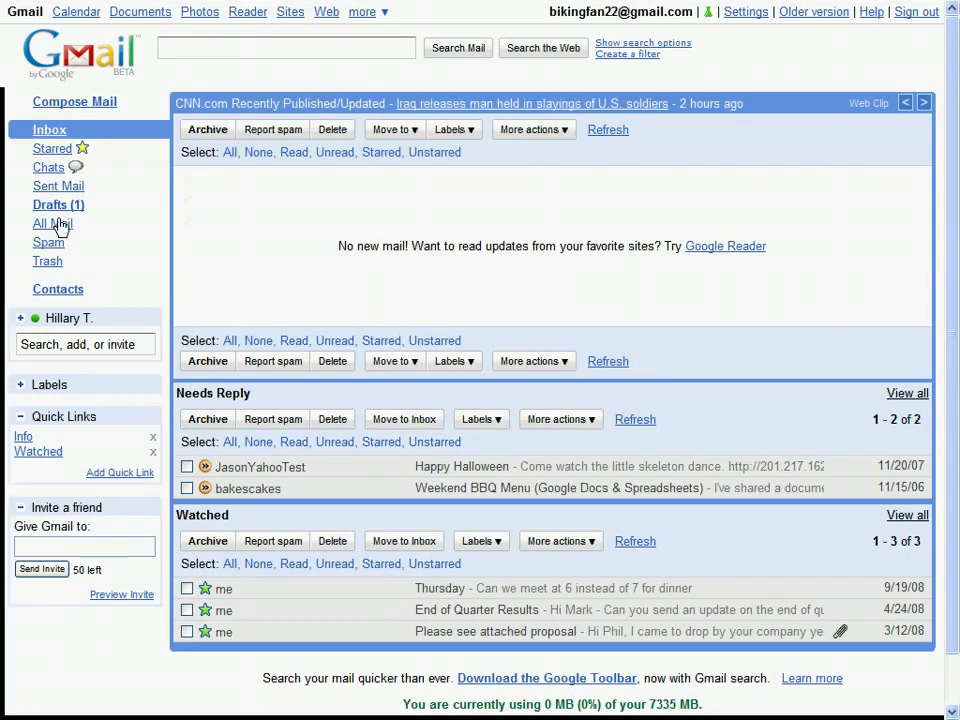
click(45, 456)
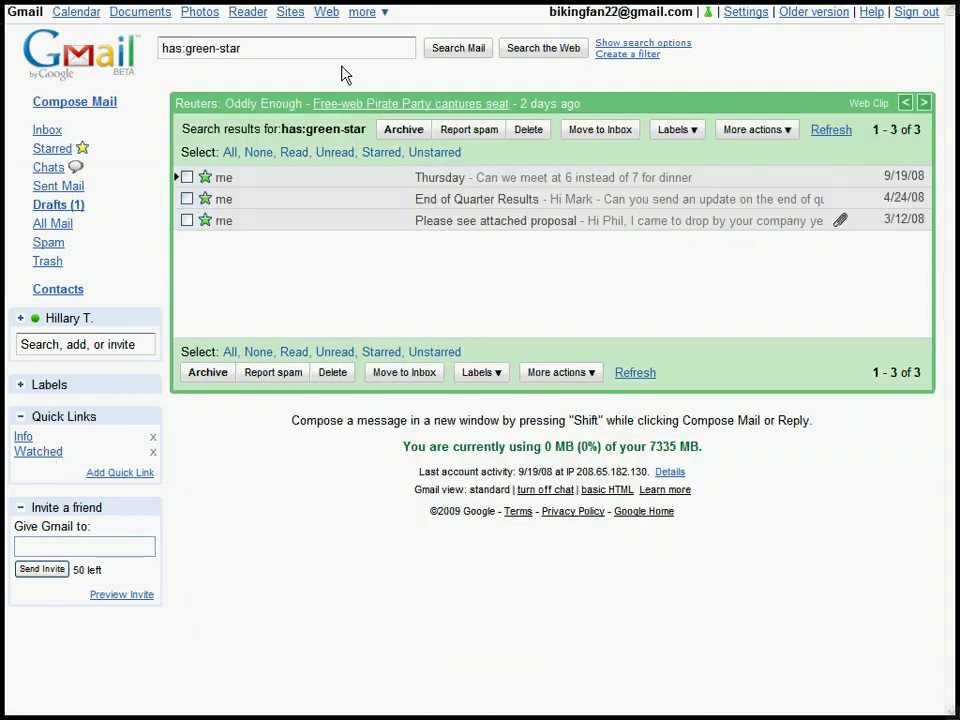